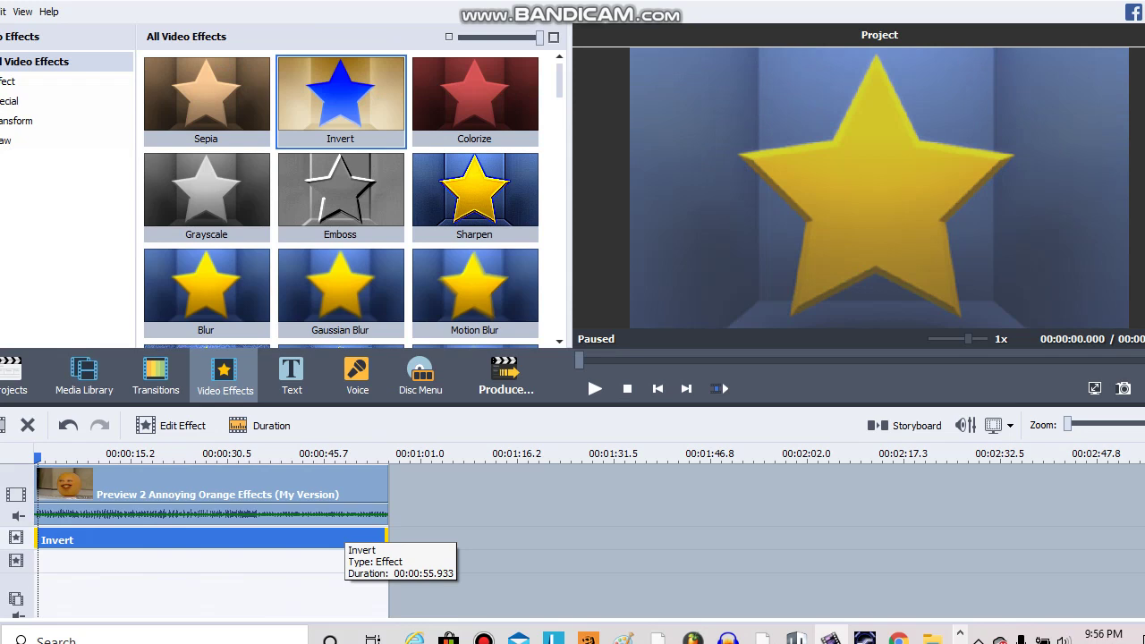
# Step: Duplicate the Invert effect, swap the copy for a Colorize effect spanning the clip on the line below, and tint it green
pyautogui.rightClick(342, 535)
pyautogui.click(407, 504)
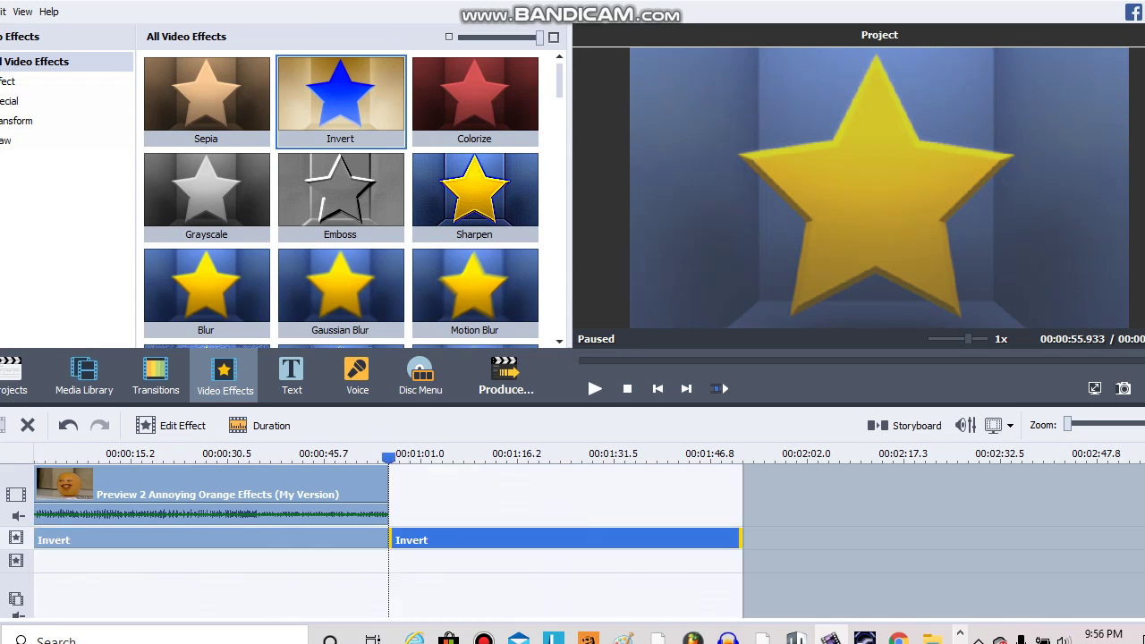
pyautogui.click(474, 101)
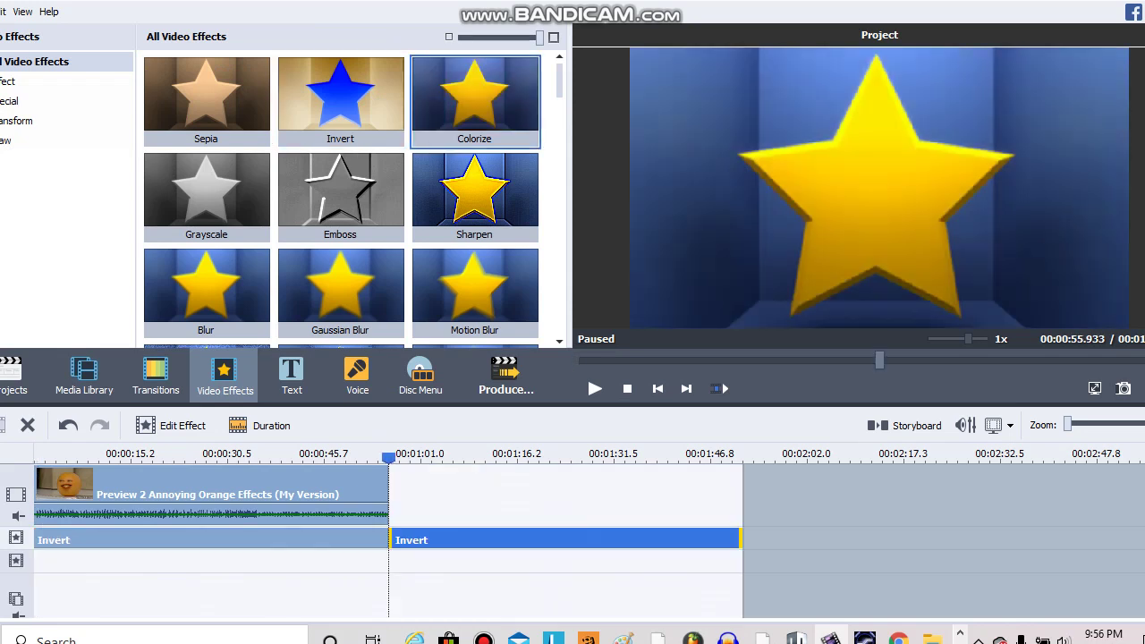
pyautogui.rightClick(512, 113)
pyautogui.click(554, 120)
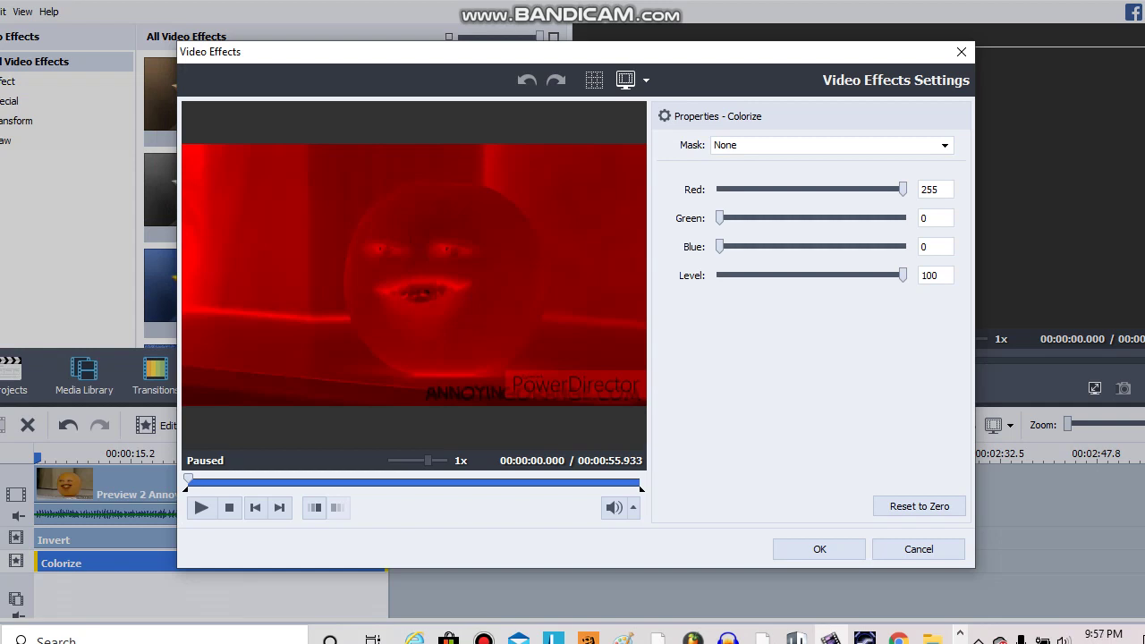
pyautogui.moveTo(902, 189); pyautogui.dragTo(902, 218)
pyautogui.click(818, 548)
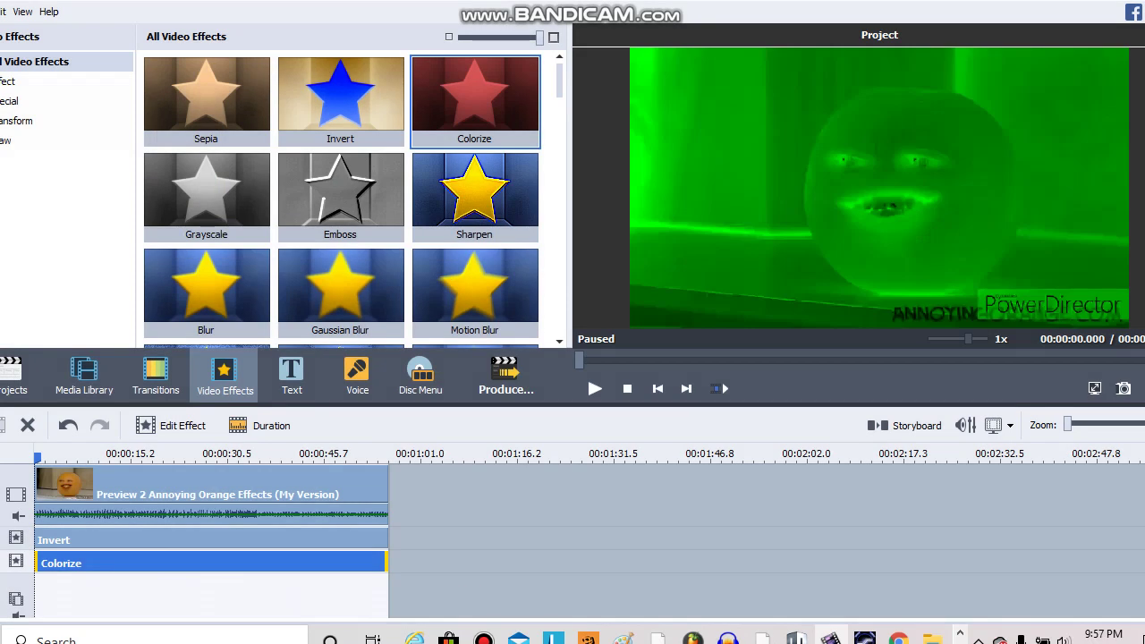
# Step: Duplicate the Colorize effect and replace the copy with the special Color Exchange effect, spanning the clip on the line below
pyautogui.rightClick(423, 565)
pyautogui.click(472, 528)
pyautogui.rightClick(299, 564)
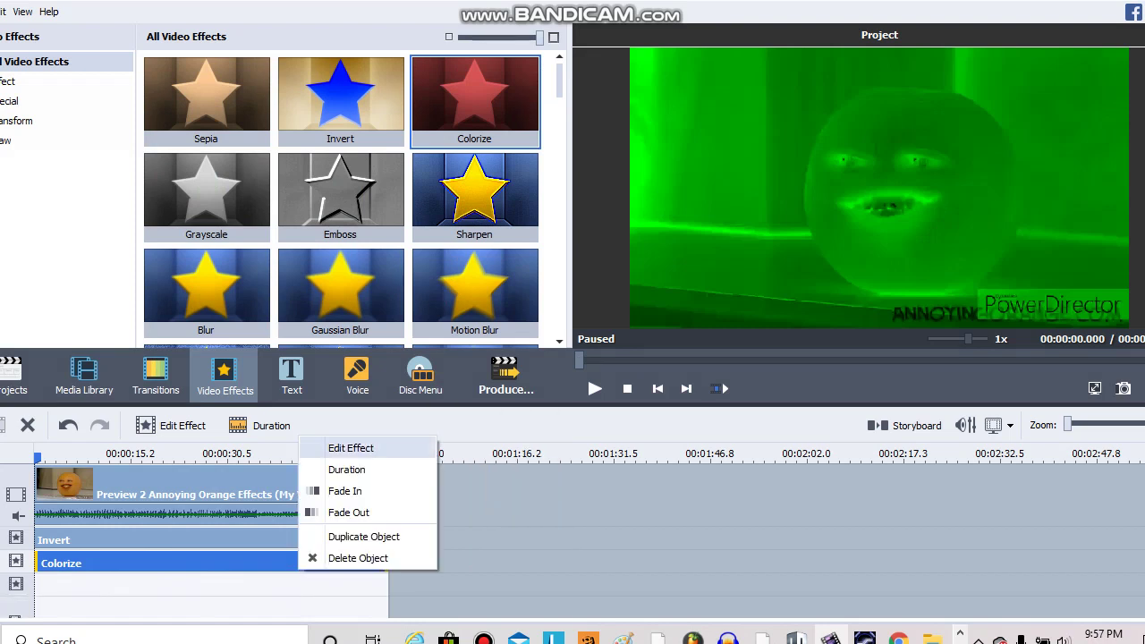
pyautogui.click(363, 536)
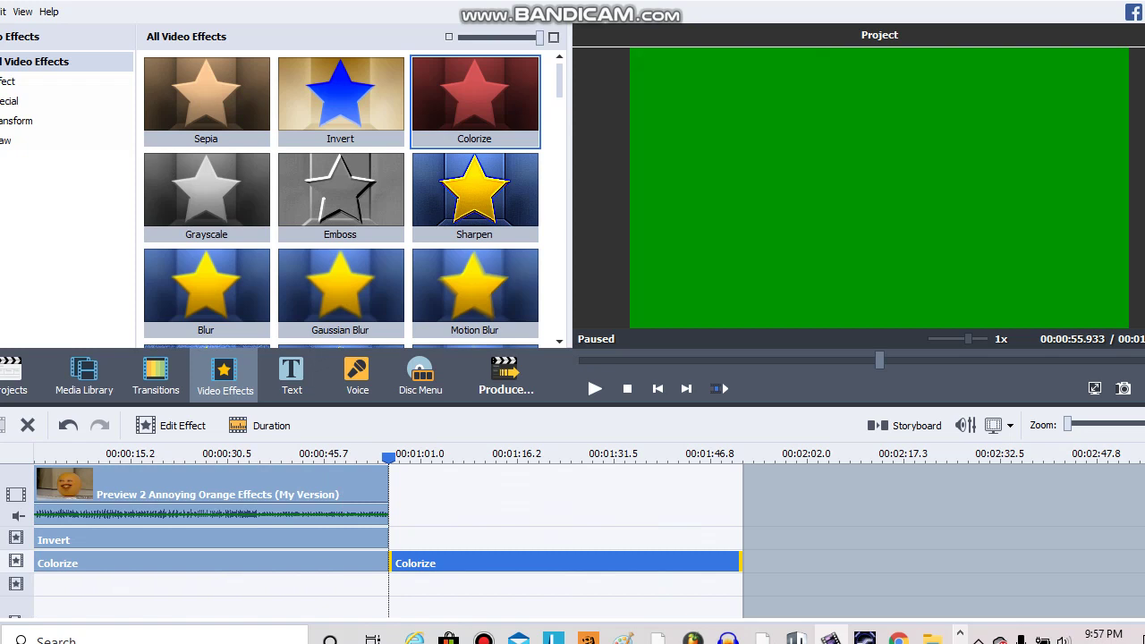
pyautogui.click(18, 102)
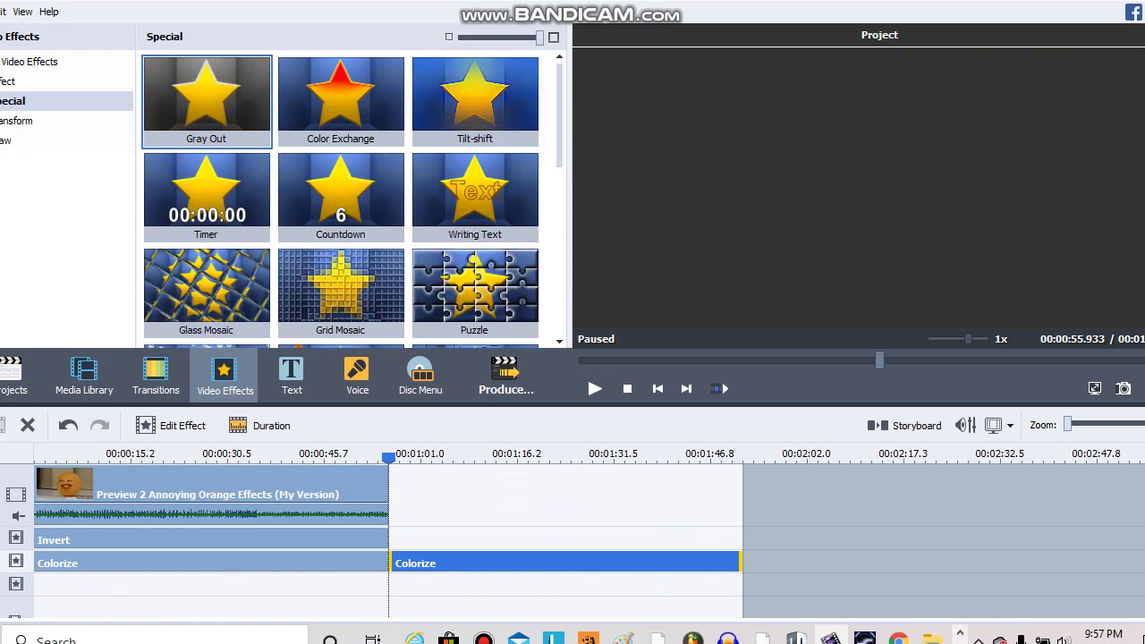
pyautogui.moveTo(340, 99); pyautogui.dragTo(50, 581)
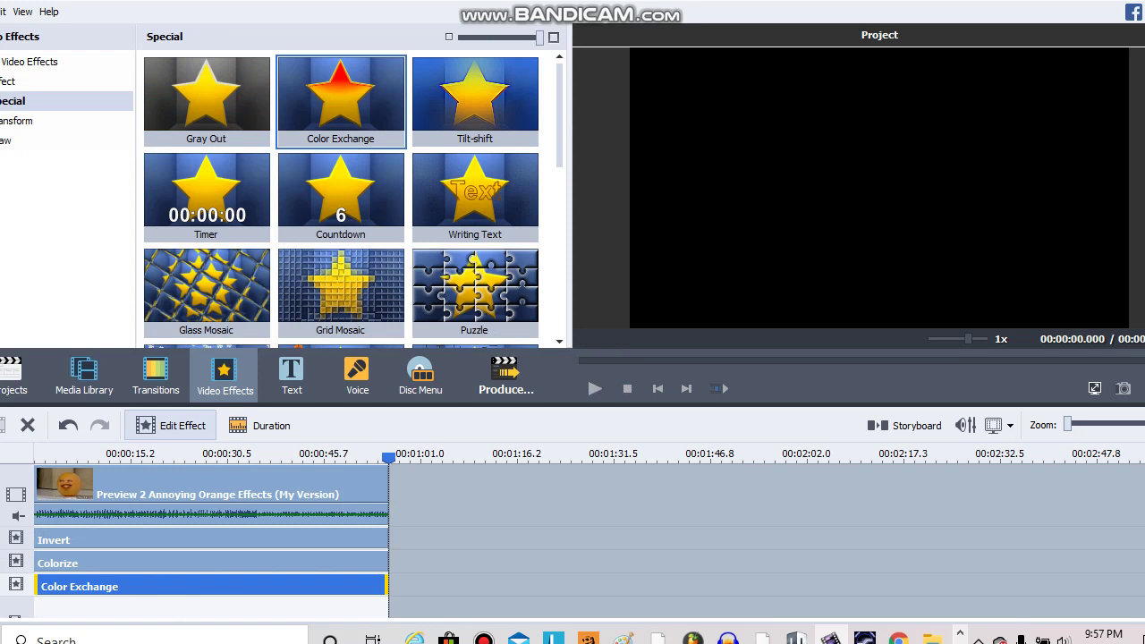
# Step: Set Color 1 of the Color Exchange effect to bright green and apply the settings
pyautogui.click(170, 424)
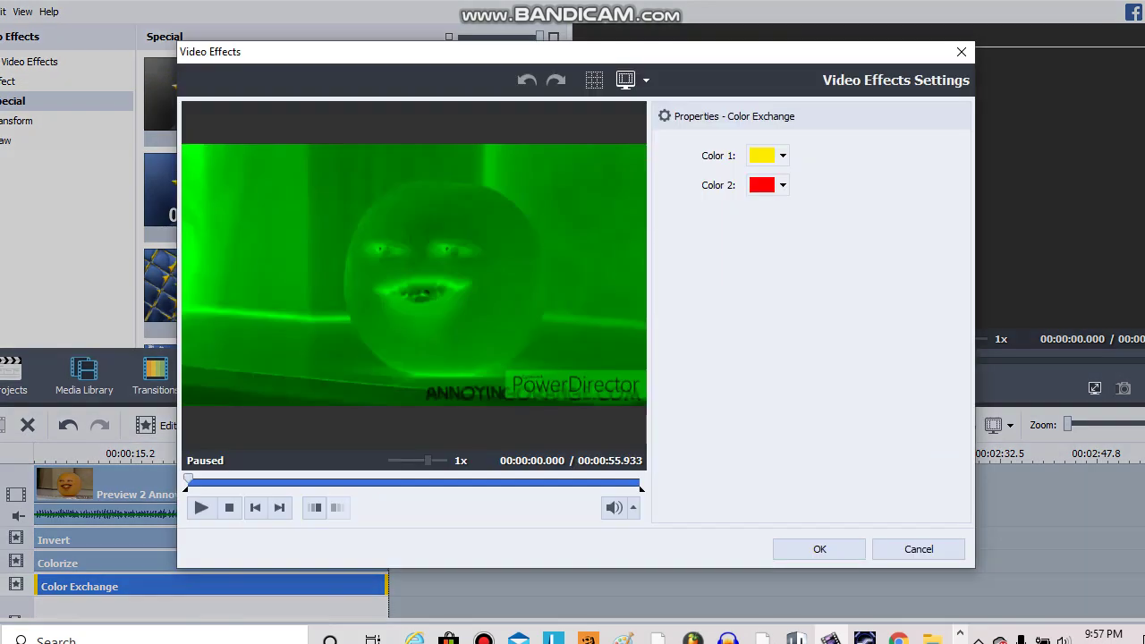
pyautogui.click(782, 156)
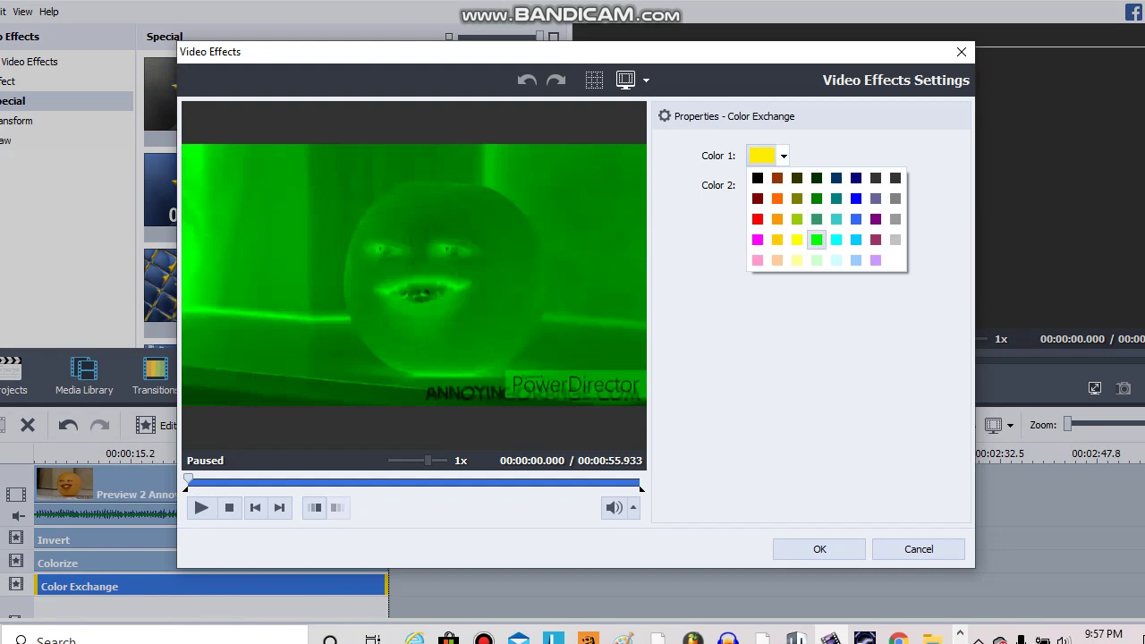
pyautogui.click(815, 240)
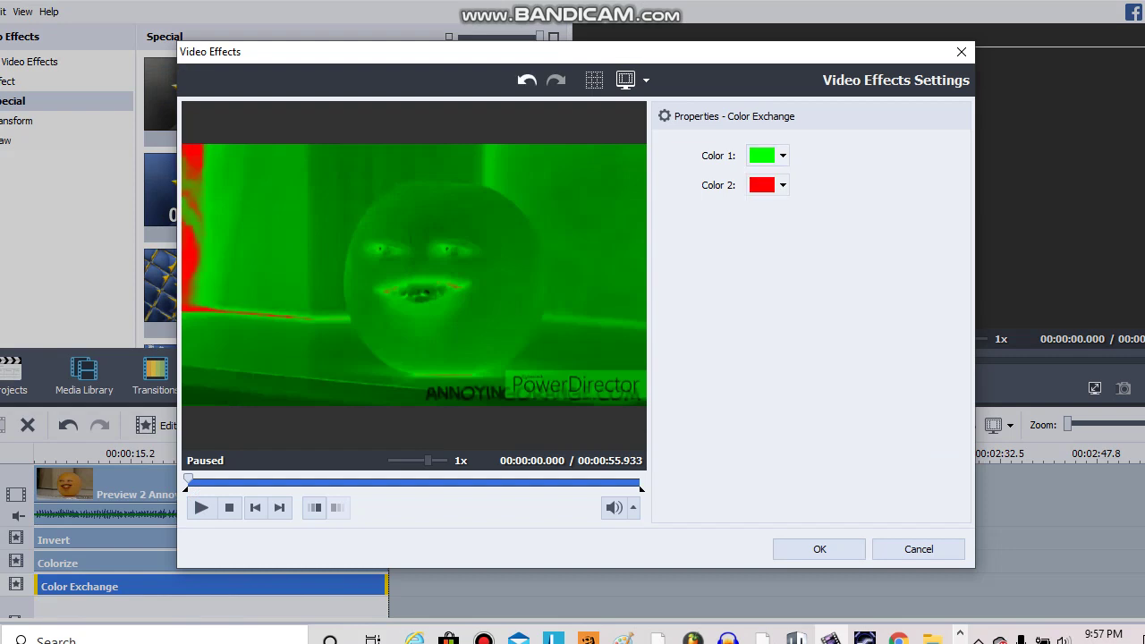
pyautogui.click(819, 549)
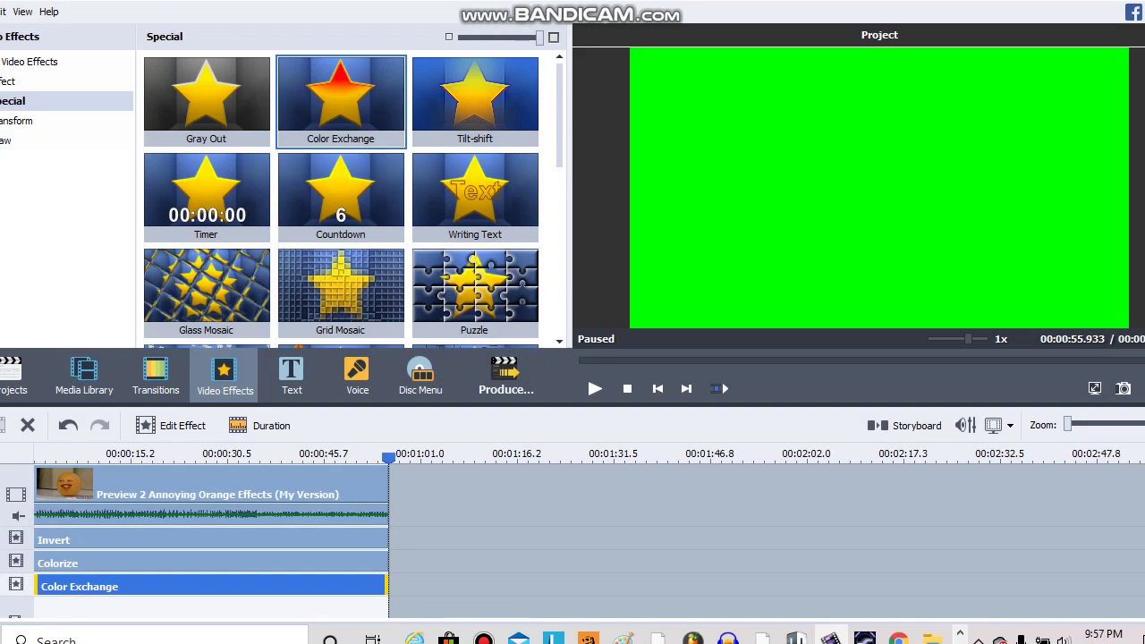
# Step: Duplicate the Color Exchange effect and replace the copy with the Wave transform effect, aligned under the clip on a fourth effect line
pyautogui.rightClick(412, 587)
pyautogui.click(447, 547)
pyautogui.rightClick(237, 591)
pyautogui.click(303, 556)
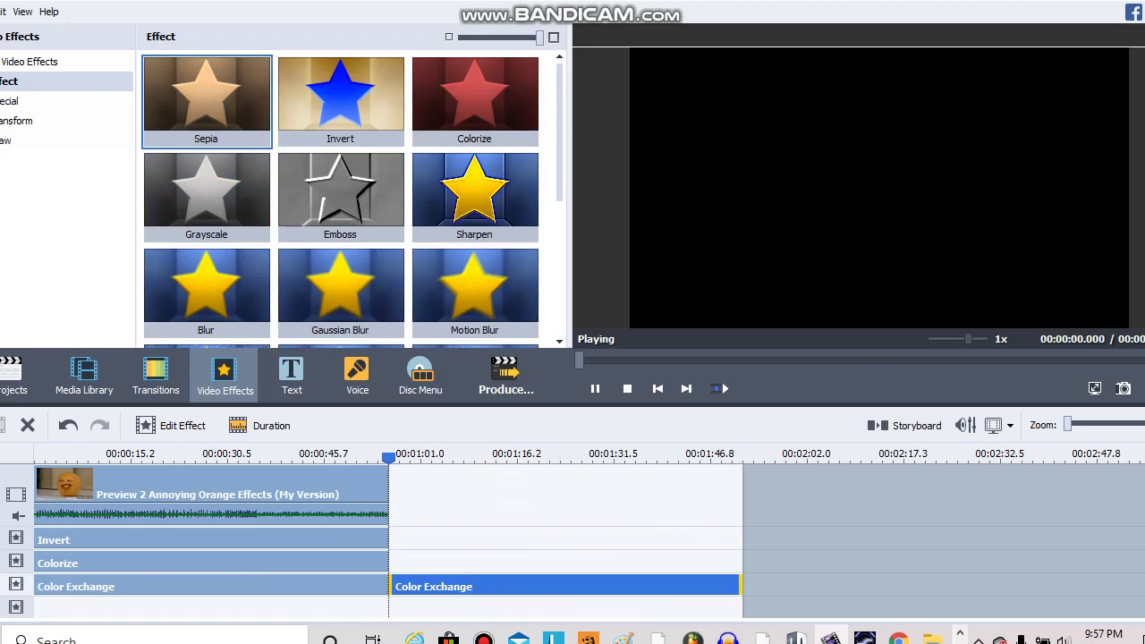
pyautogui.click(20, 121)
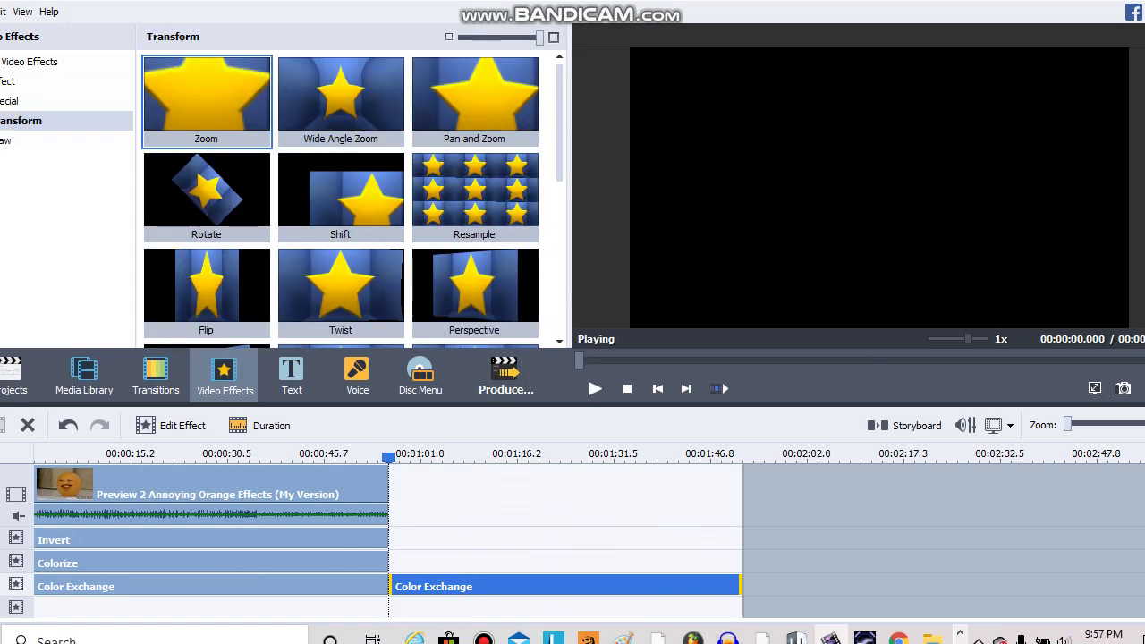
pyautogui.scroll(-3, 340, 197)
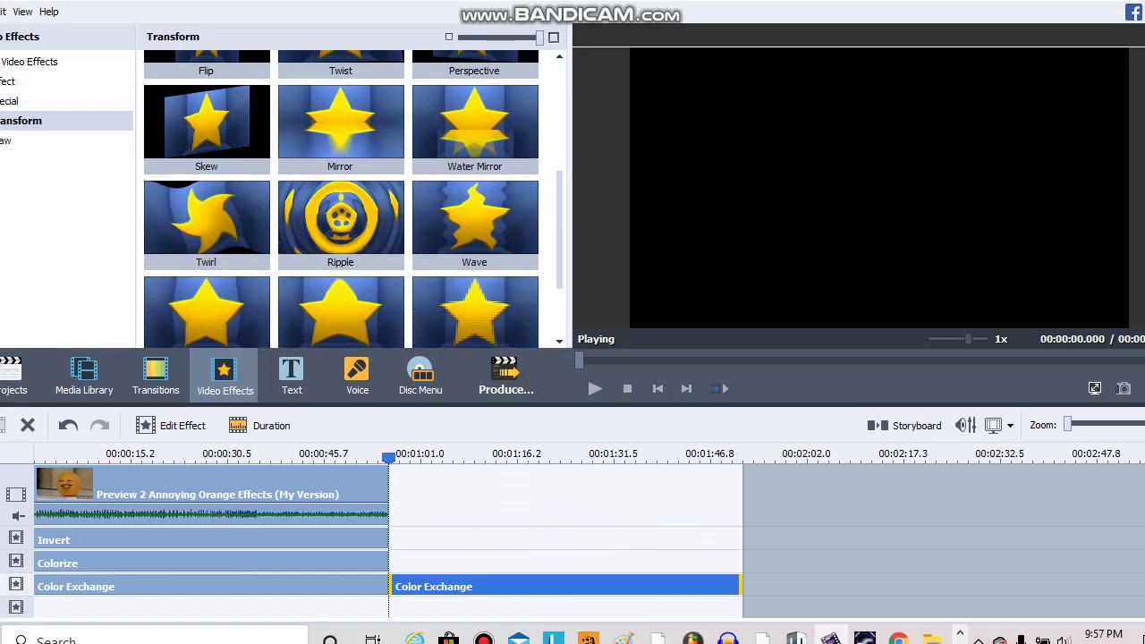
pyautogui.moveTo(474, 217); pyautogui.dragTo(357, 603)
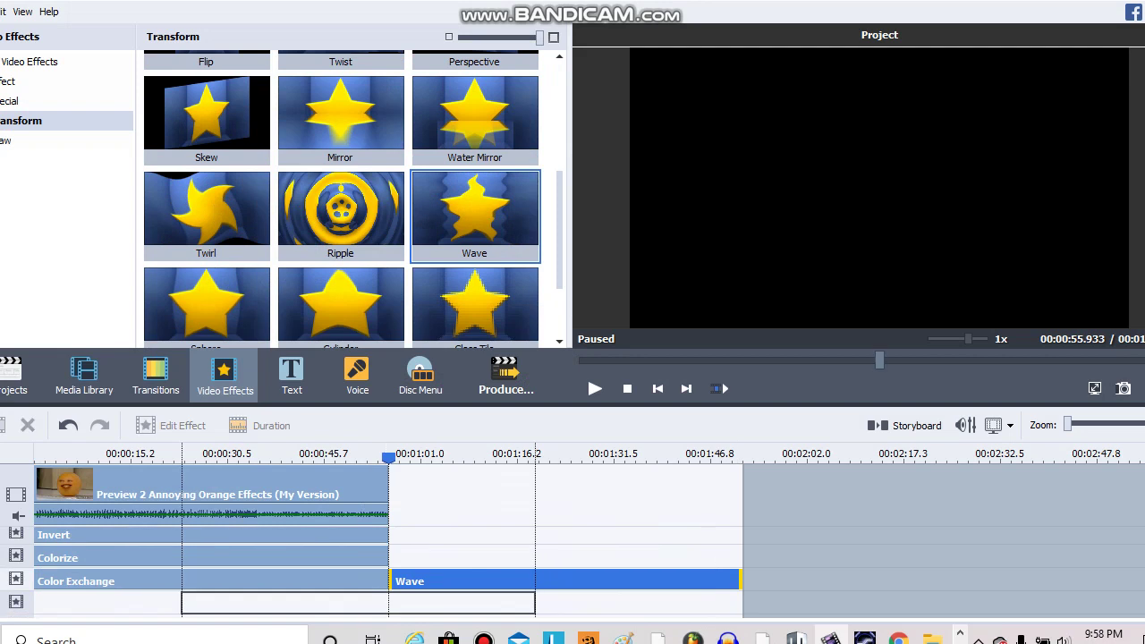
pyautogui.moveTo(358, 602); pyautogui.dragTo(212, 603)
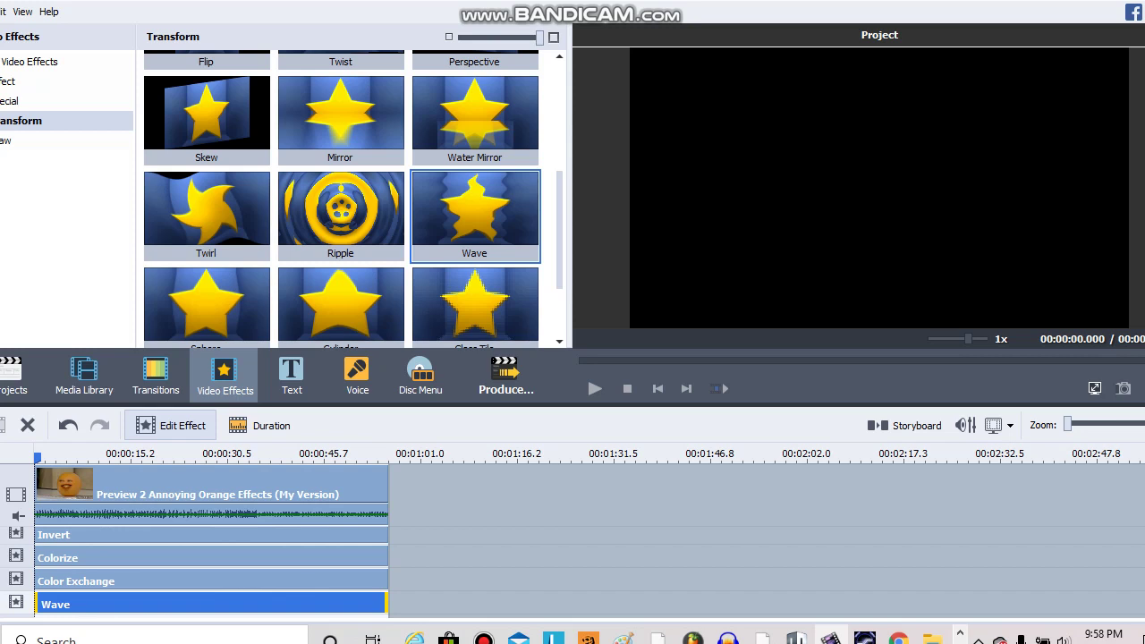
# Step: Set the Wave effect's Amplitude to 100 and its Peaks to 3
pyautogui.click(169, 425)
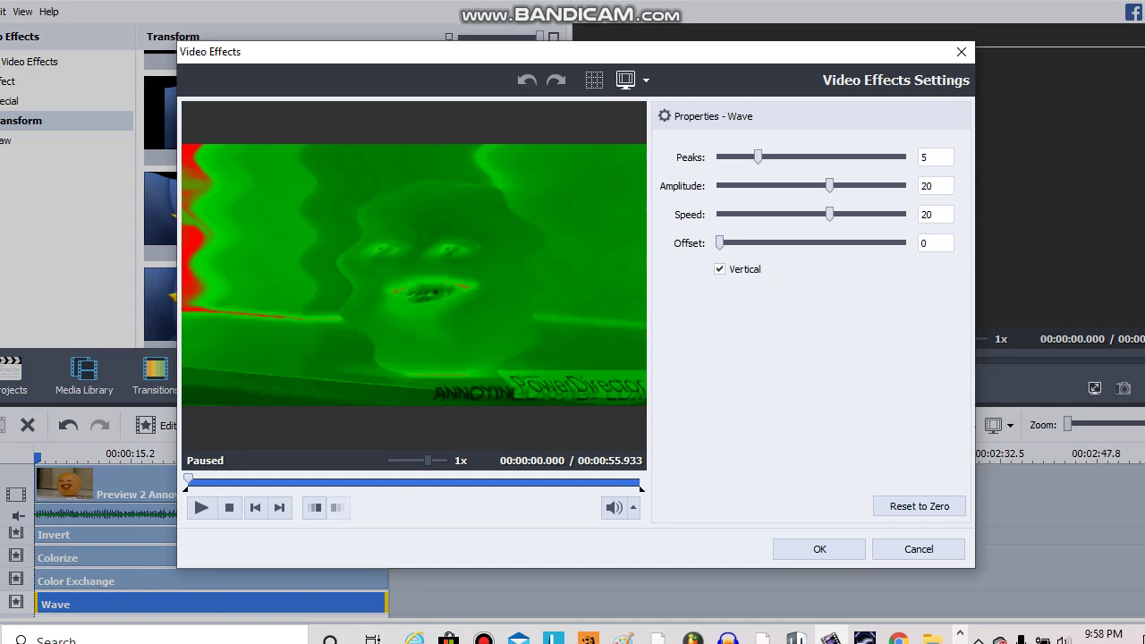
pyautogui.click(829, 185)
pyautogui.press('Right')
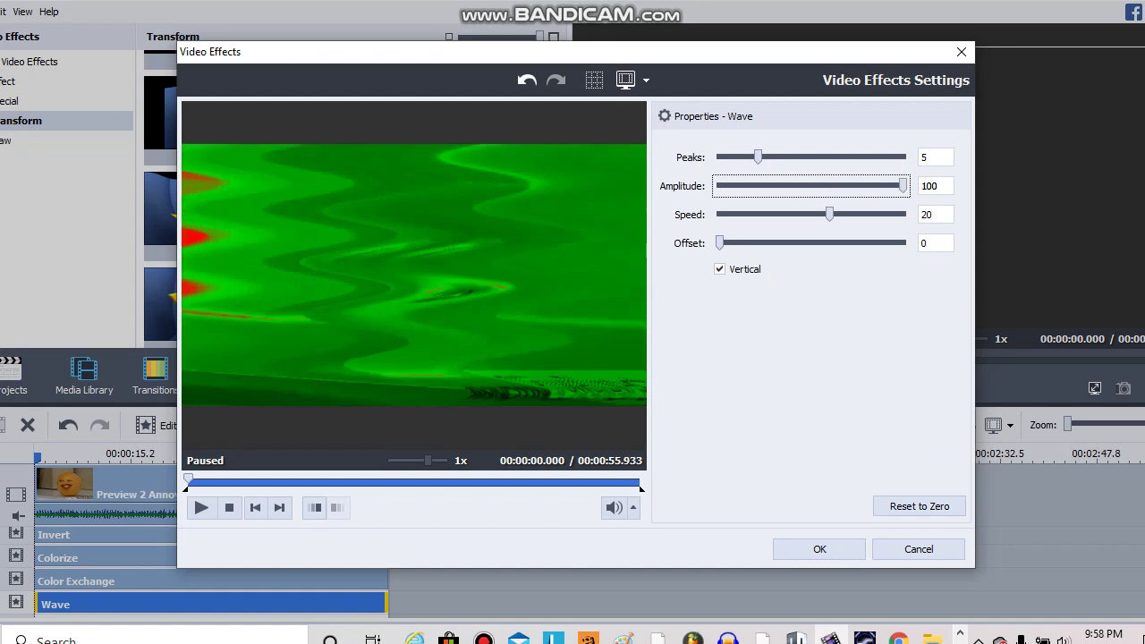
pyautogui.hotkey('shift', 'Tab')
pyautogui.press('Right')
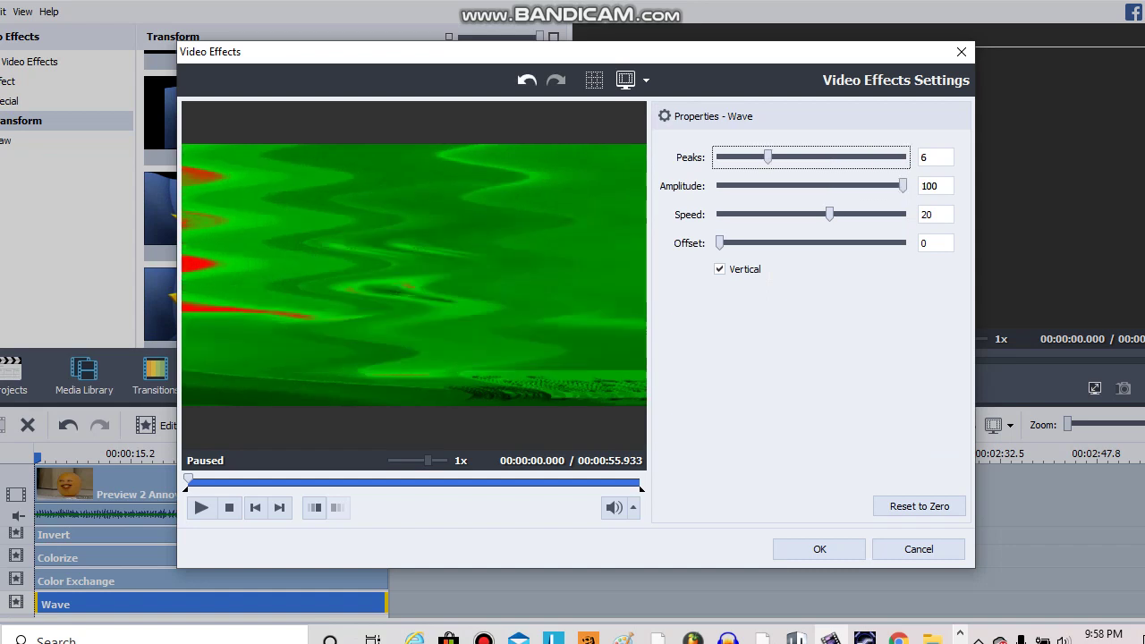
pyautogui.press('Left')
pyautogui.press('Left')
pyautogui.press('Left')
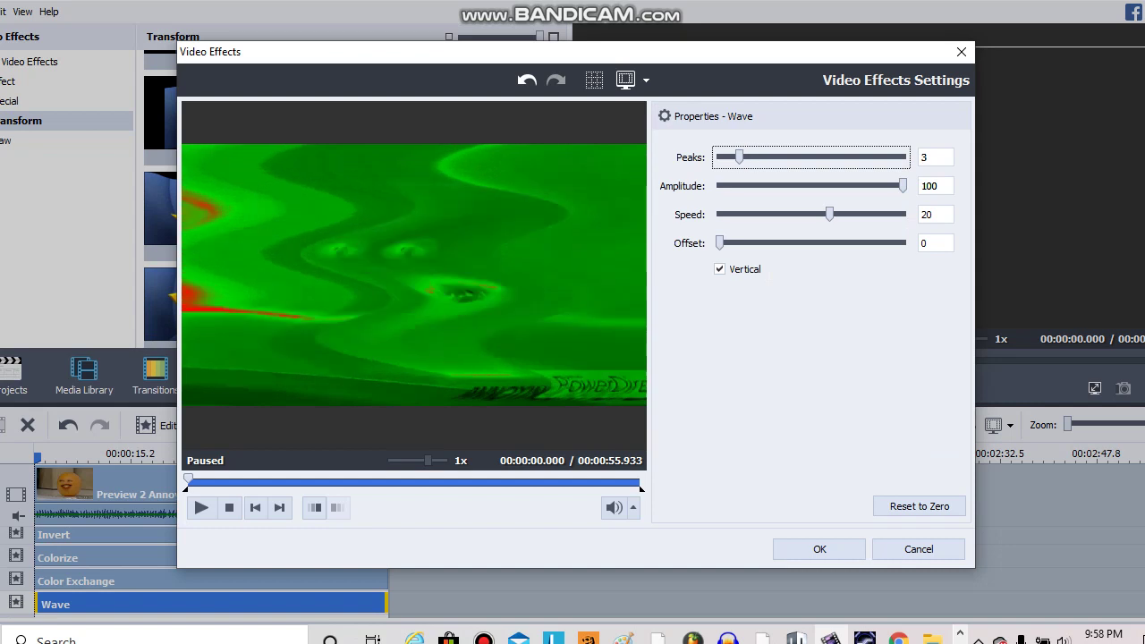
# Step: Turn off the Wave effect's Vertical option, set its Offset to 20, and apply the settings
pyautogui.click(719, 268)
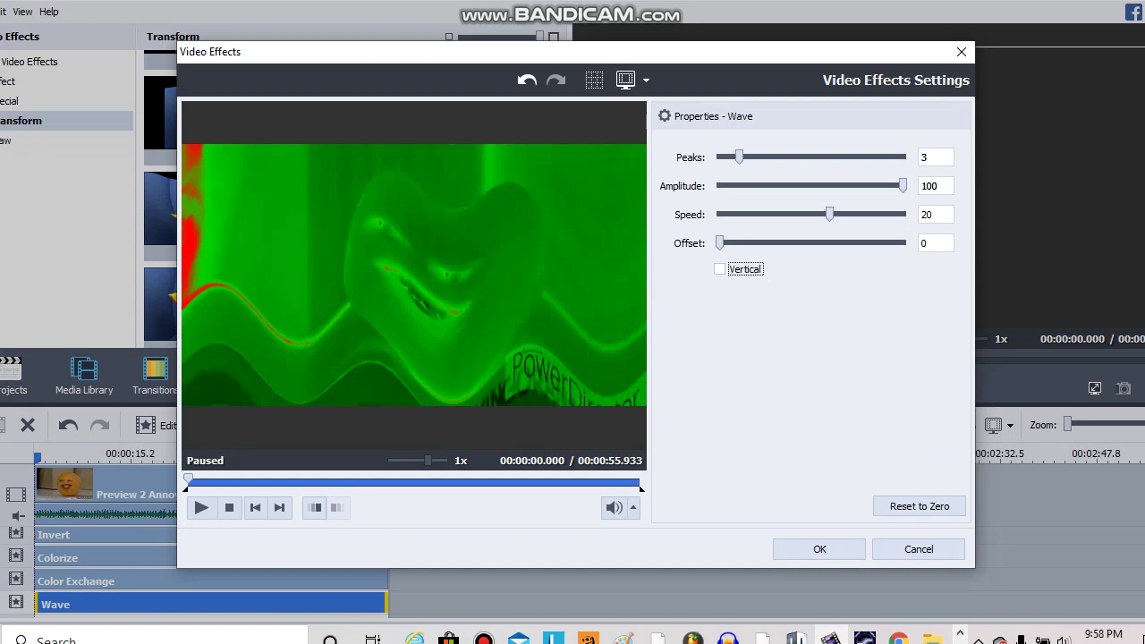
pyautogui.hotkey('shift', 'Tab')
pyautogui.press('Right')
pyautogui.press('Right')
pyautogui.press('Right')
pyautogui.press('Right')
pyautogui.press('Right')
pyautogui.press('Right')
pyautogui.press('Right')
pyautogui.press('Right')
pyautogui.press('Right')
pyautogui.press('Right')
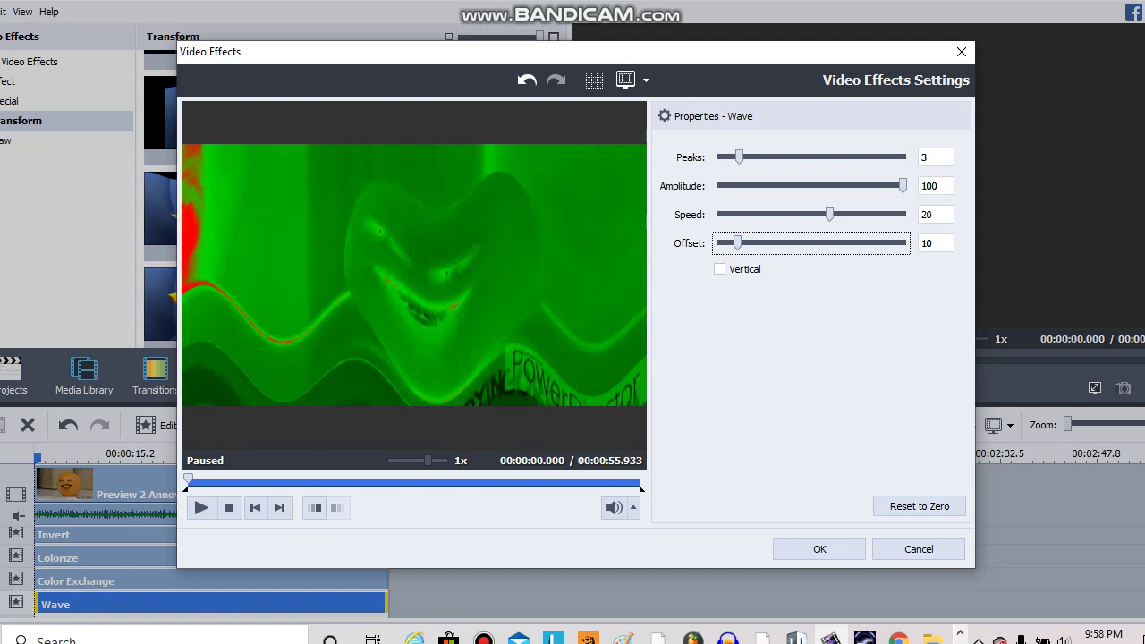
pyautogui.press('Right')
pyautogui.press('Right')
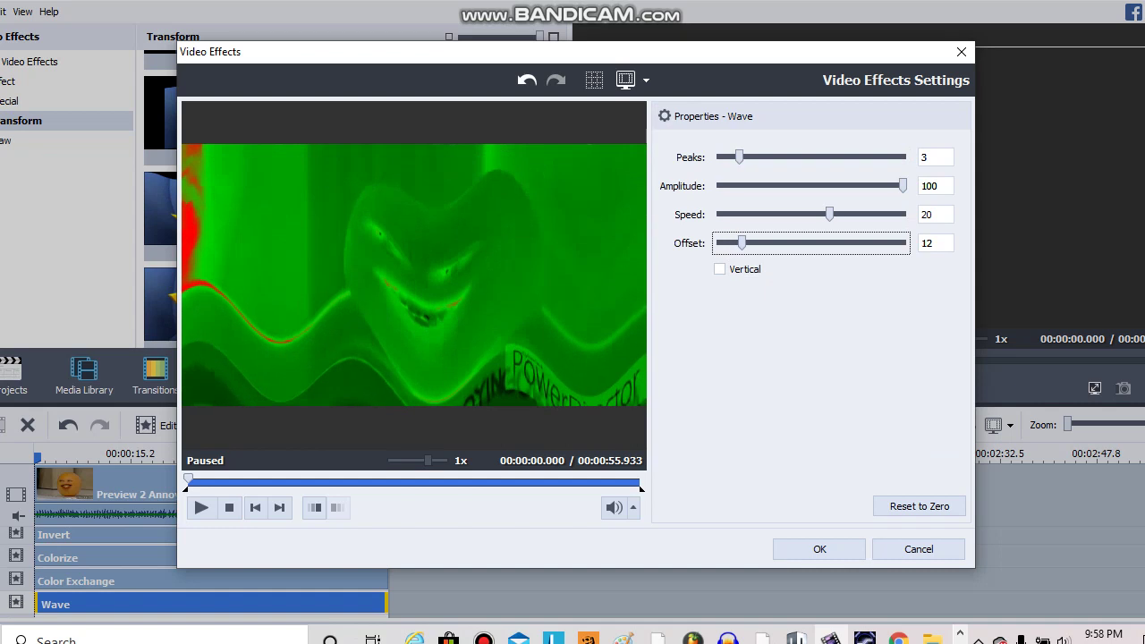
pyautogui.press('Right')
pyautogui.press('Right')
pyautogui.press('Right')
pyautogui.press('Right')
pyautogui.press('Right')
pyautogui.press('Right')
pyautogui.press('Right')
pyautogui.press('Right')
pyautogui.press('Right')
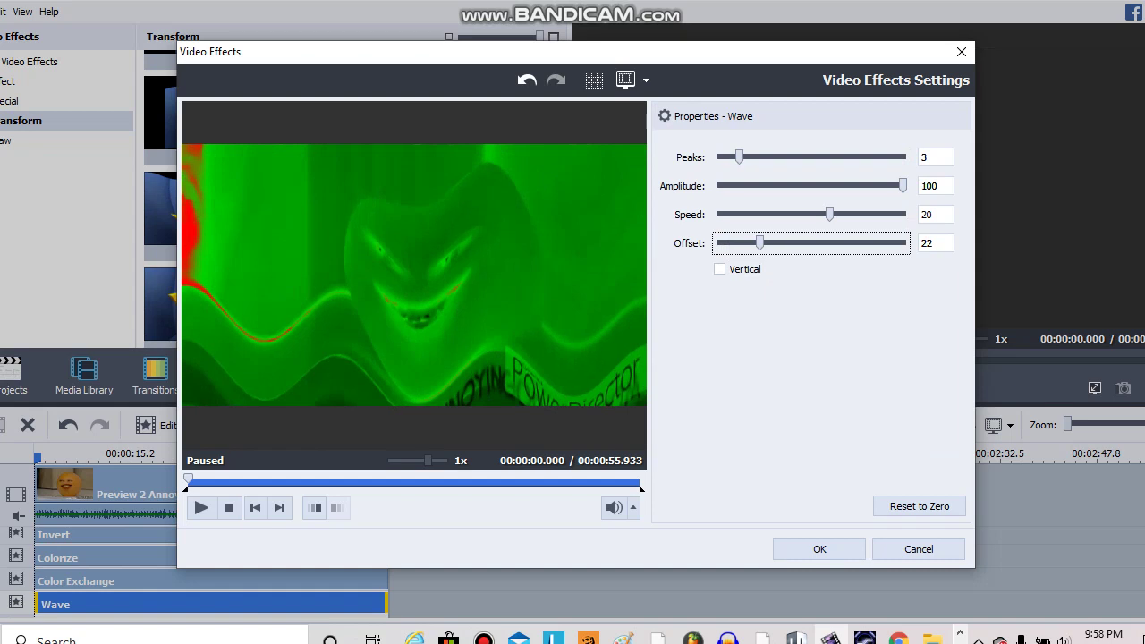
pyautogui.press('Left')
pyautogui.press('Left')
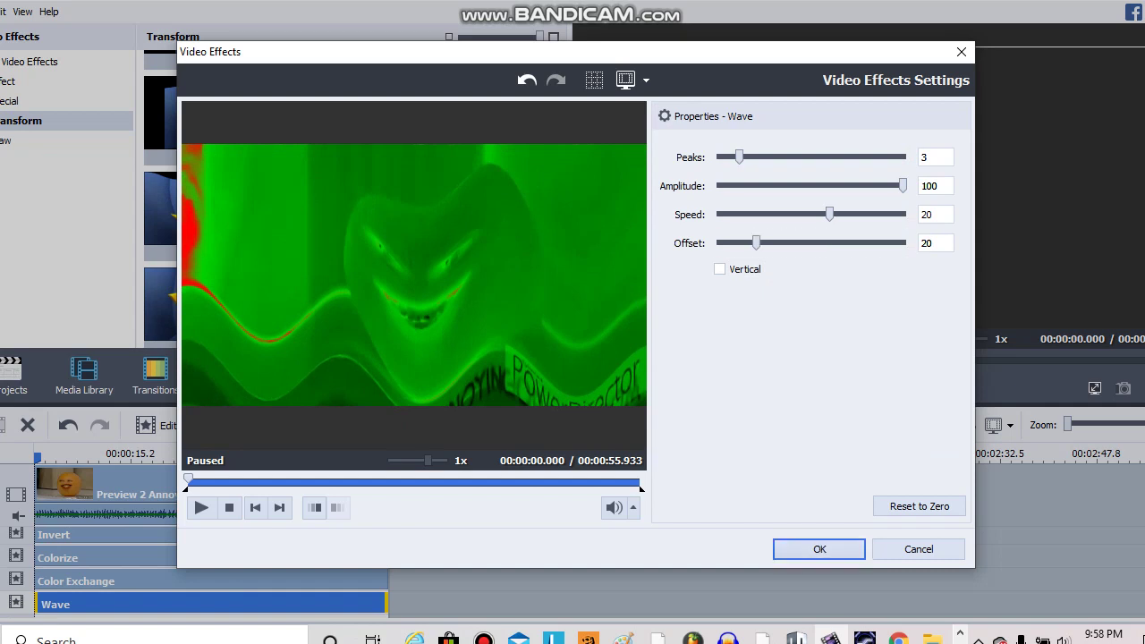
pyautogui.click(819, 549)
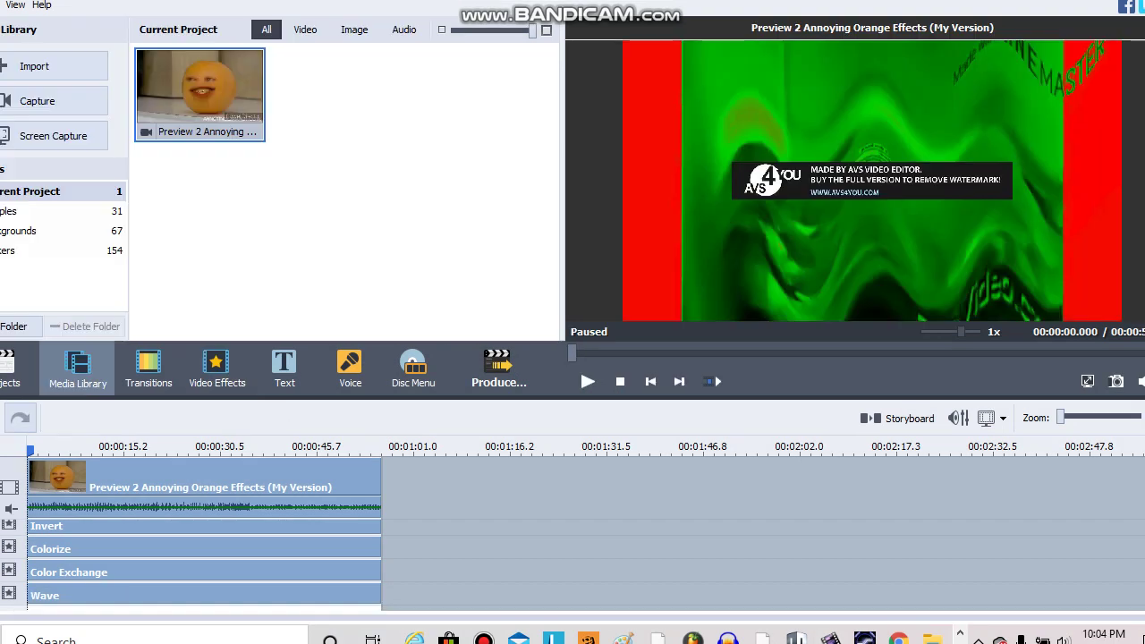
# Step: Add the Preview 2 Annoying Orange clip to the audio mix and raise its Pitch Shift rate
pyautogui.rightClick(220, 89)
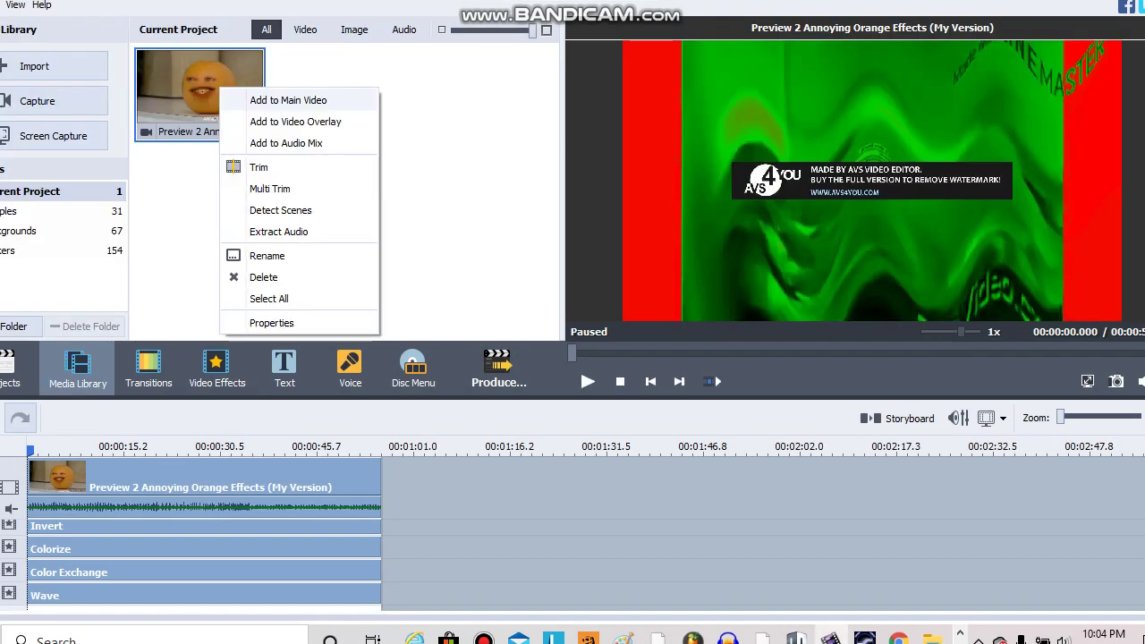
pyautogui.click(286, 143)
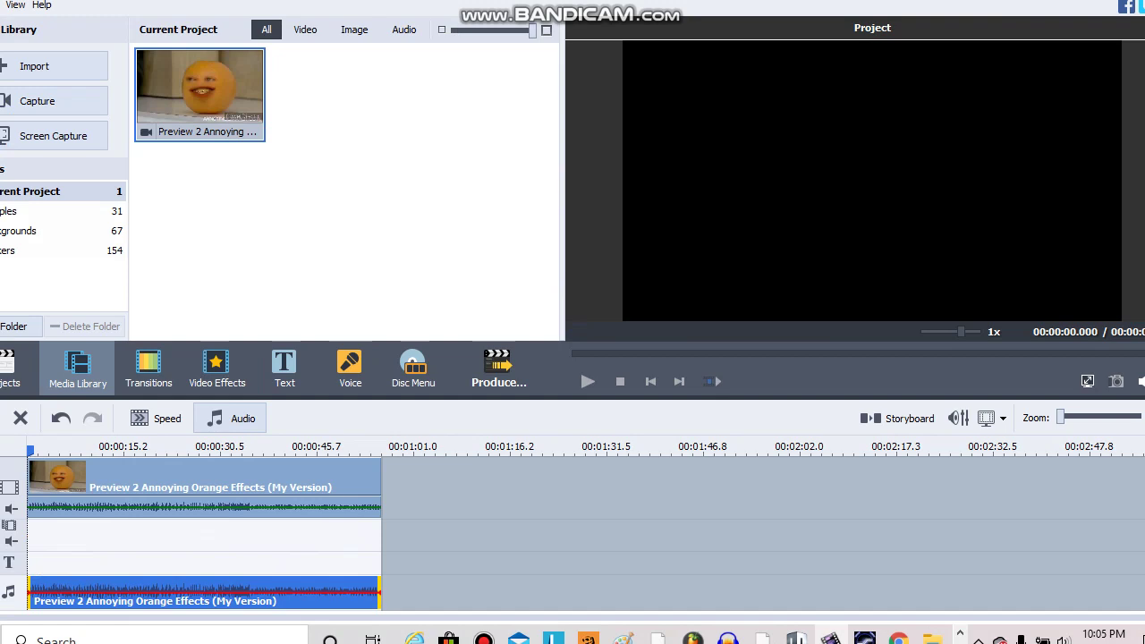
pyautogui.click(229, 418)
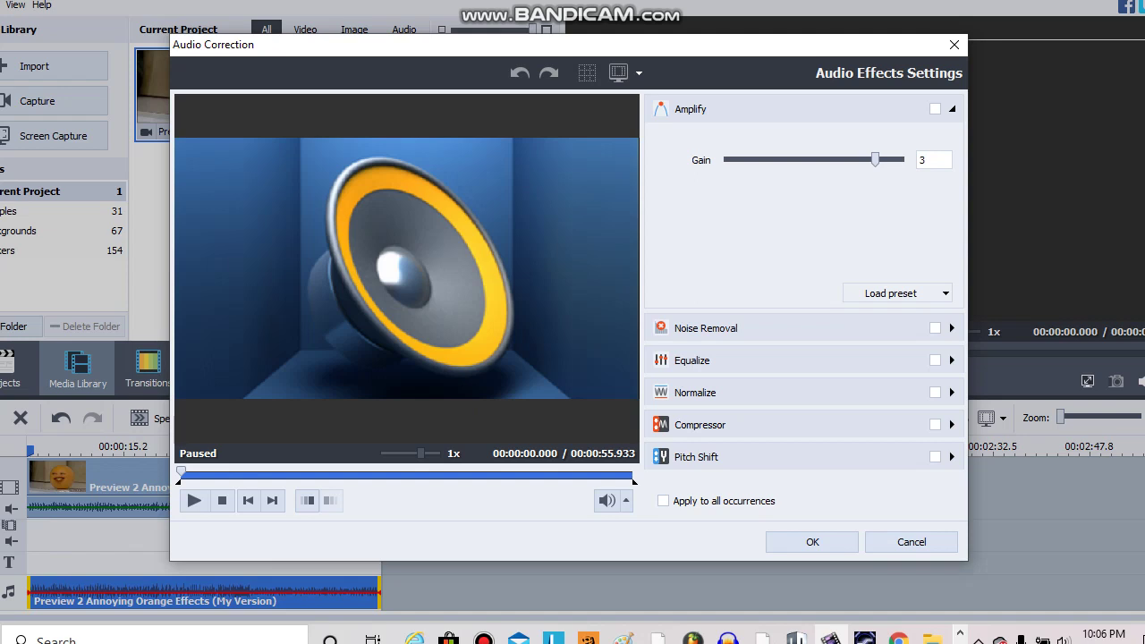
pyautogui.click(696, 456)
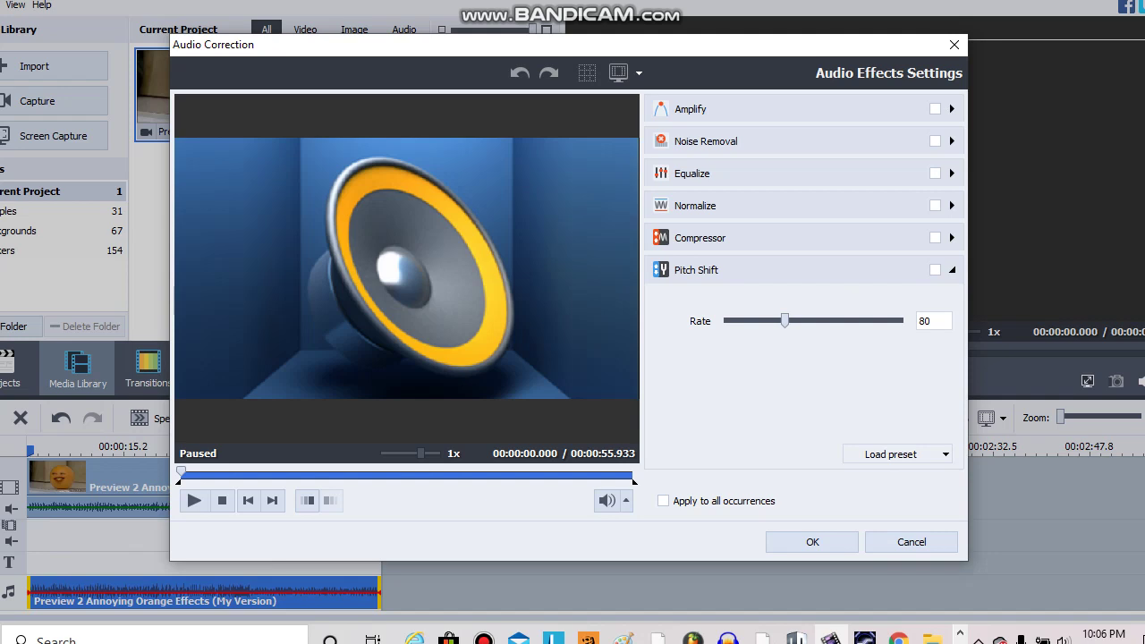
pyautogui.moveTo(785, 320); pyautogui.dragTo(860, 320)
pyautogui.press('Left')
pyautogui.press('Return')
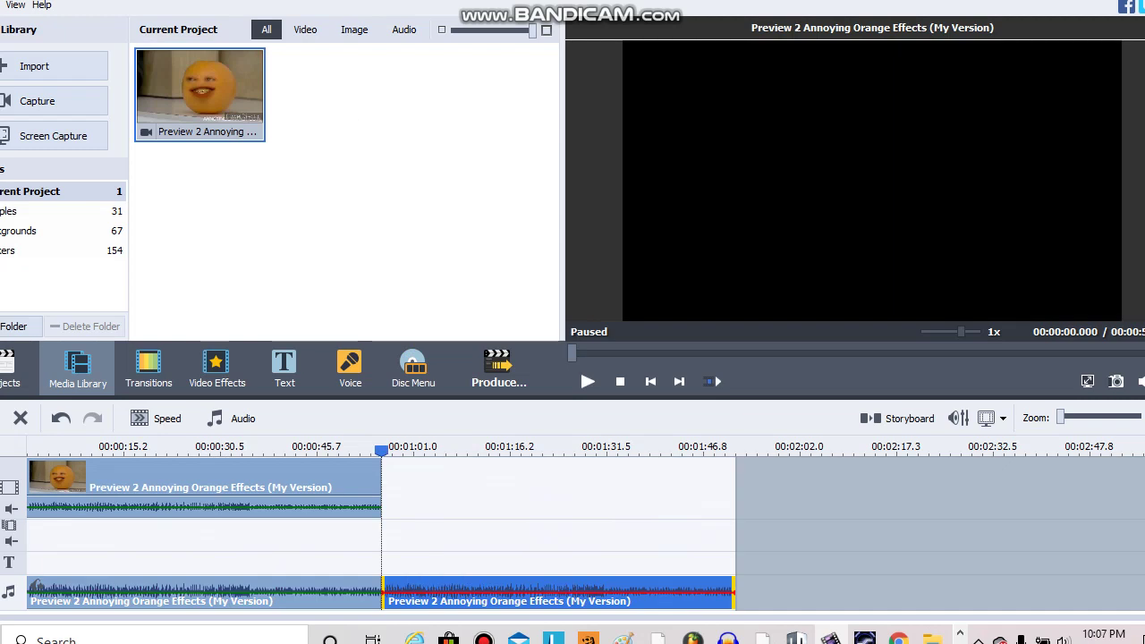
# Step: Move the second audio copy to its own line at the project start and set its Pitch Shift rate to 75
pyautogui.moveTo(558, 592); pyautogui.dragTo(204, 609)
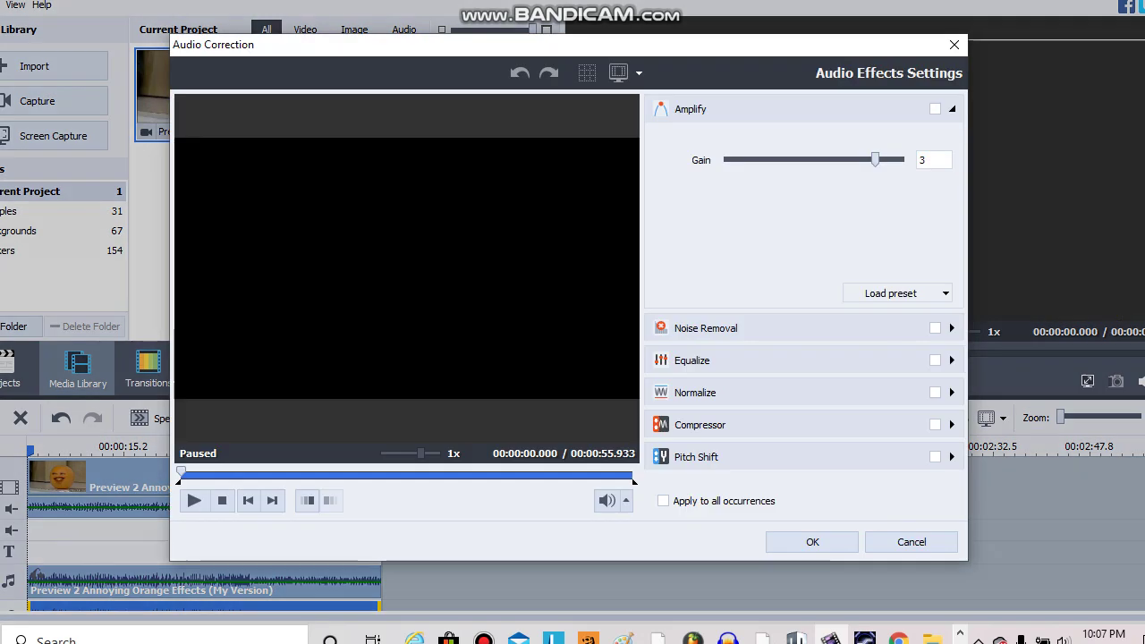
pyautogui.click(695, 456)
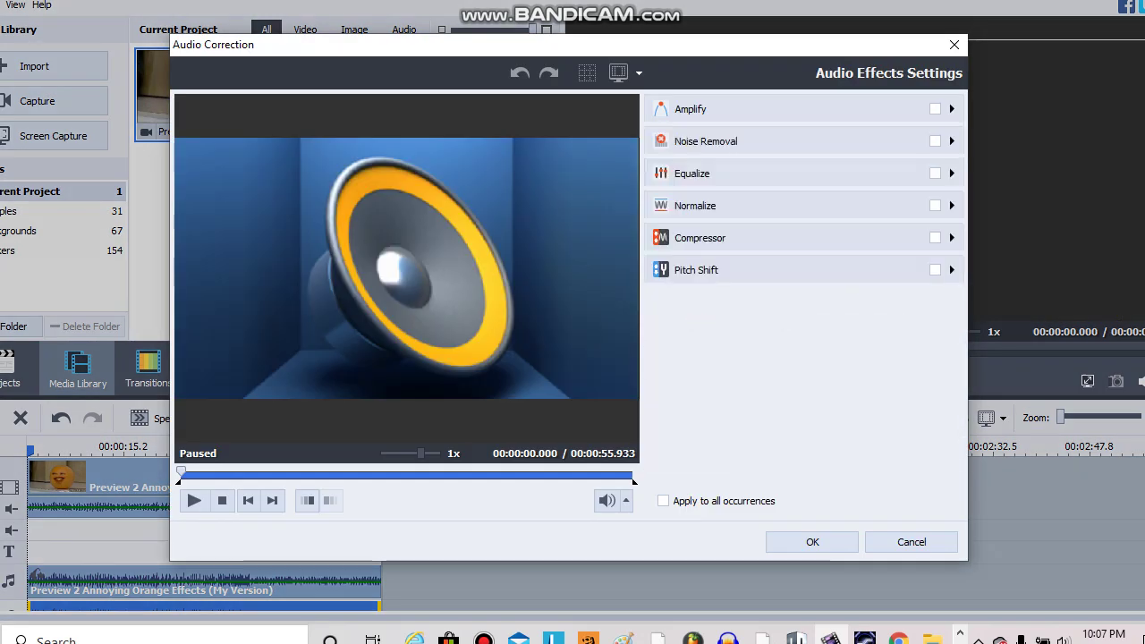
pyautogui.moveTo(784, 320); pyautogui.dragTo(783, 320)
pyautogui.press('Left')
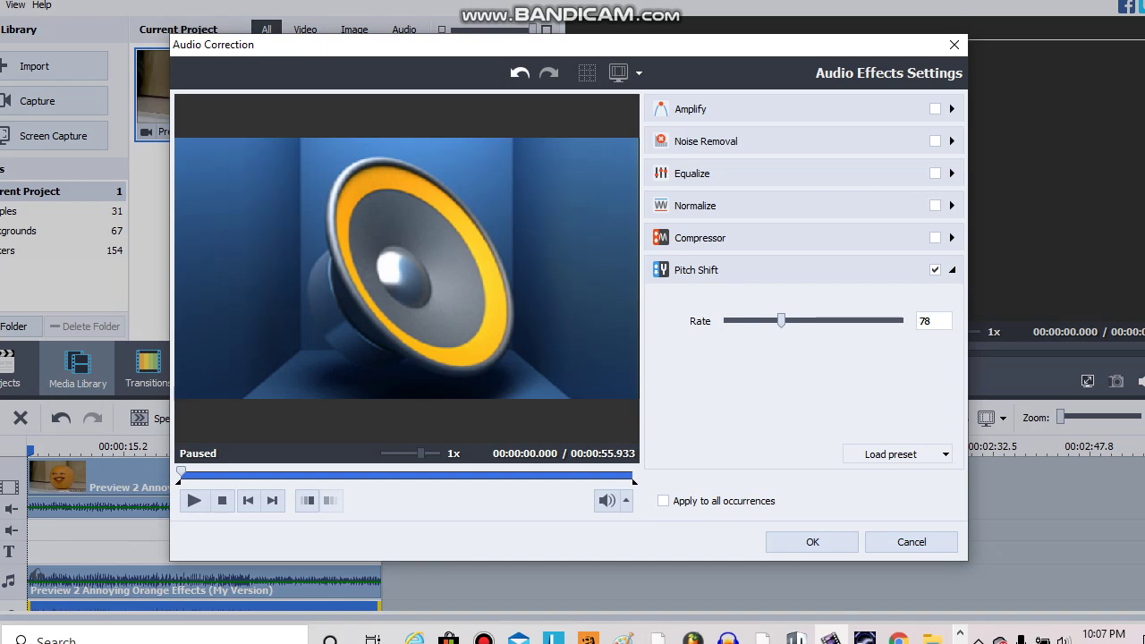
pyautogui.press('Left')
pyautogui.press('Left')
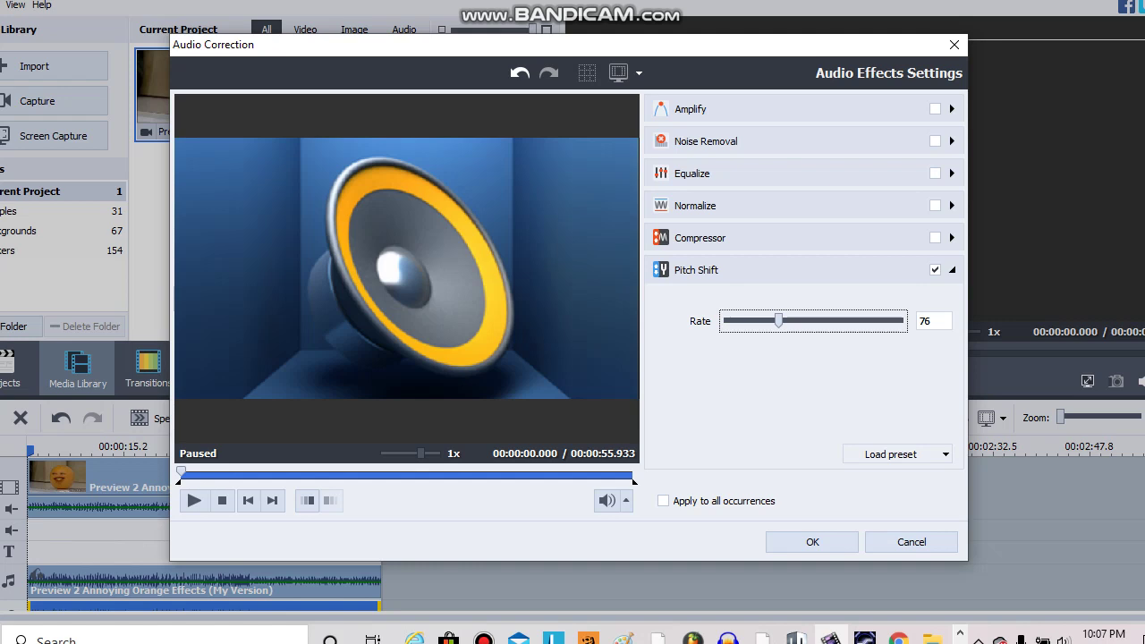
pyautogui.press('Left')
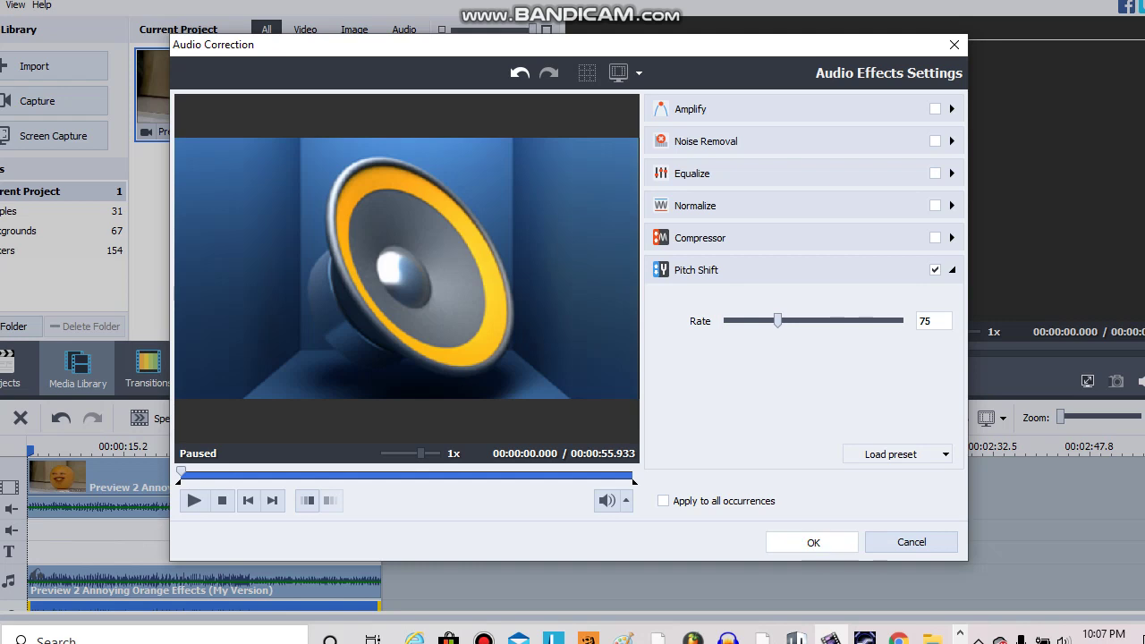
pyautogui.press('Return')
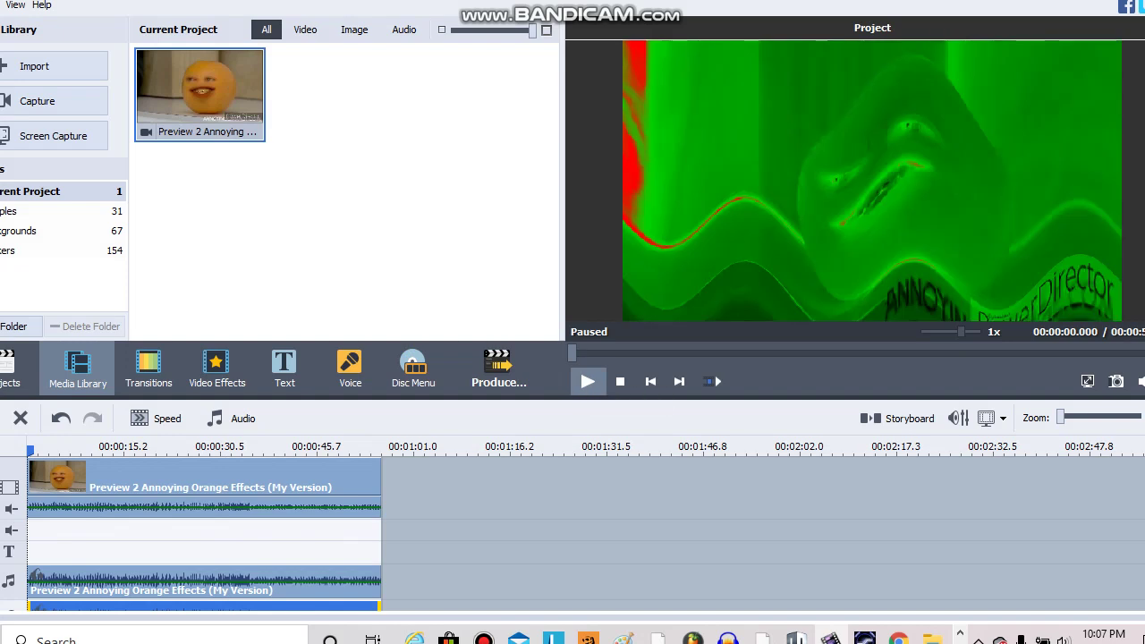
# Step: Play the project from the start to preview the combined video and audio effects, pausing at about 28 seconds
pyautogui.click(588, 382)
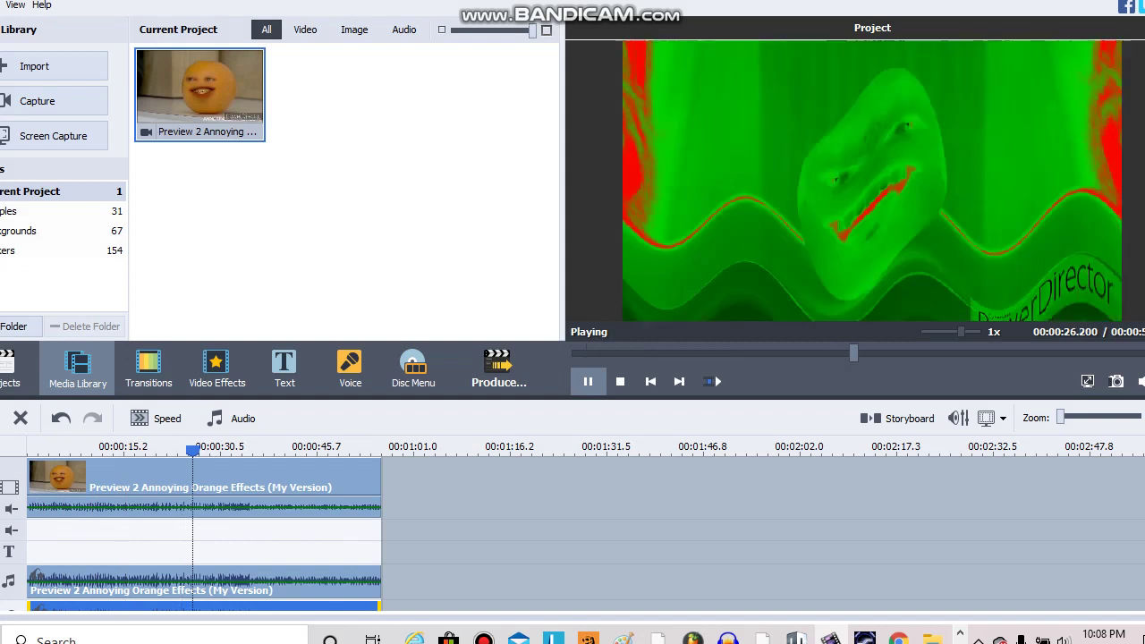
pyautogui.click(587, 381)
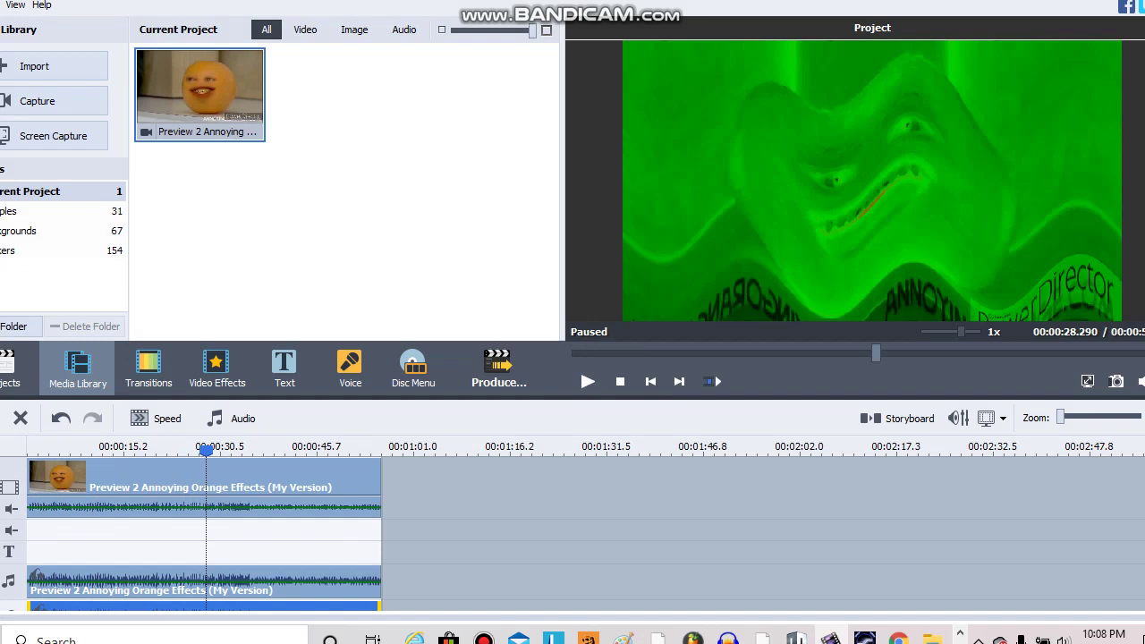